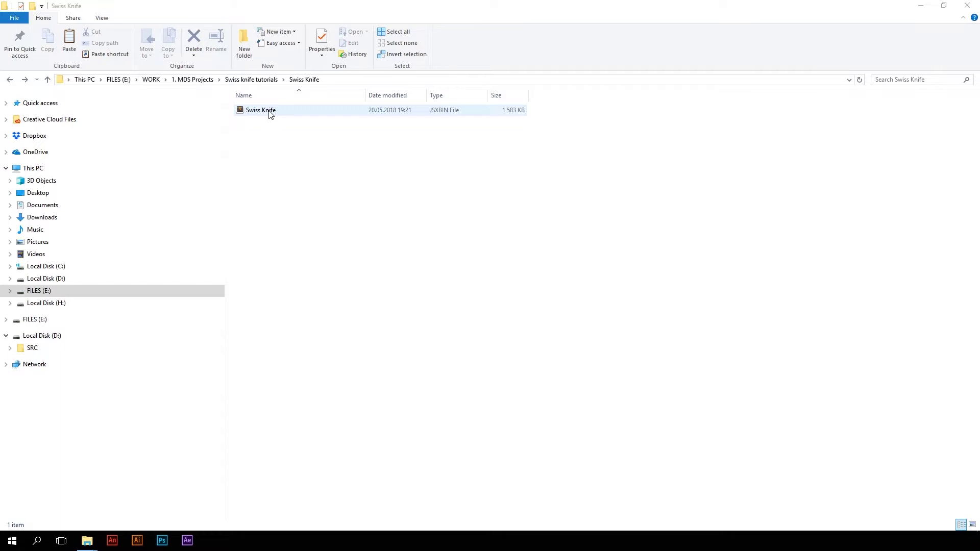
Paste Swiss Knife.jsxbin into the ScriptUI Panels folder and launch After Effects from the taskbar.
left_click(281, 112)
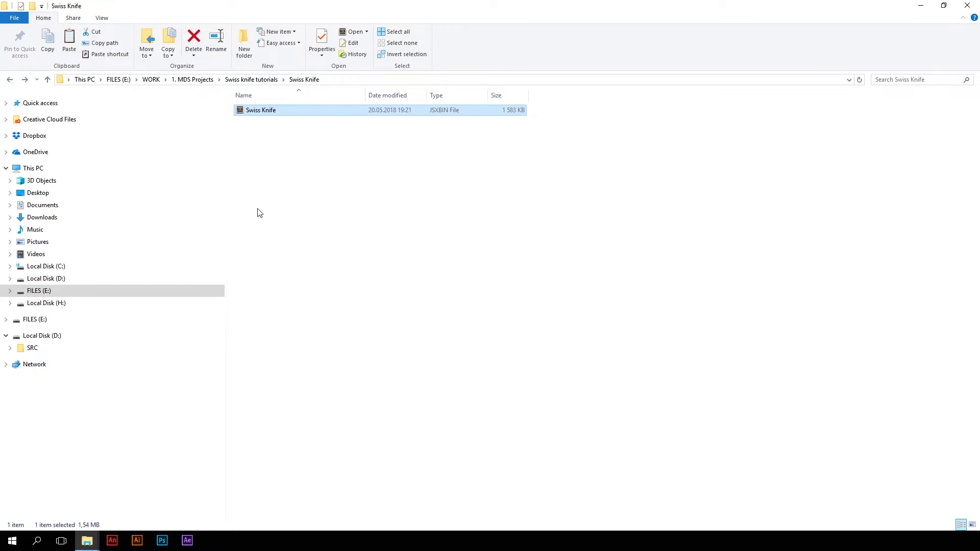
left_click(86, 530)
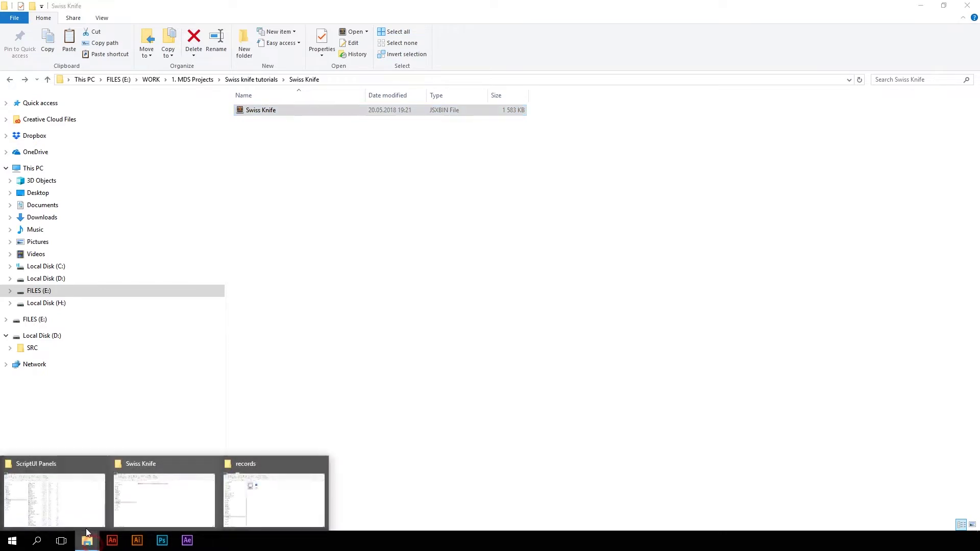
left_click(61, 490)
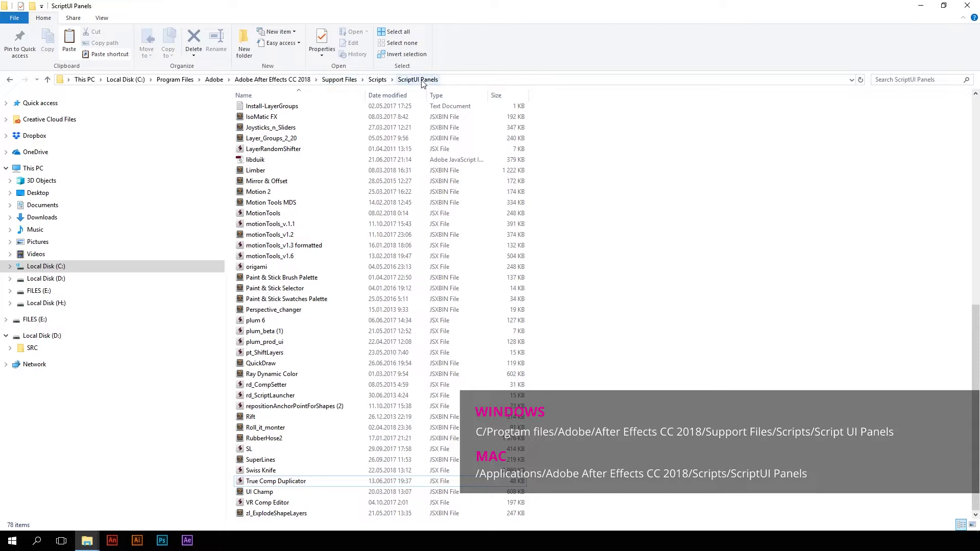
left_click(697, 203)
key("ctrl+v")
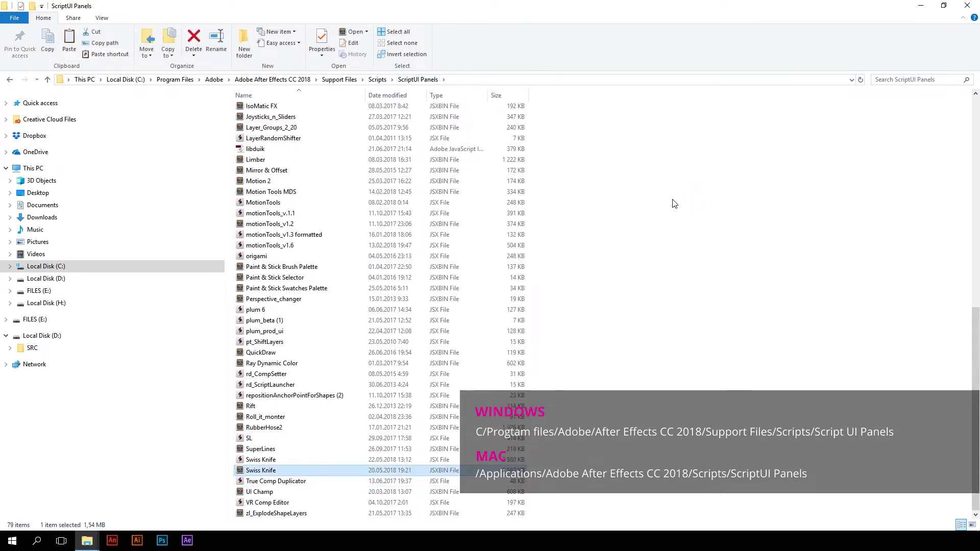
left_click(191, 541)
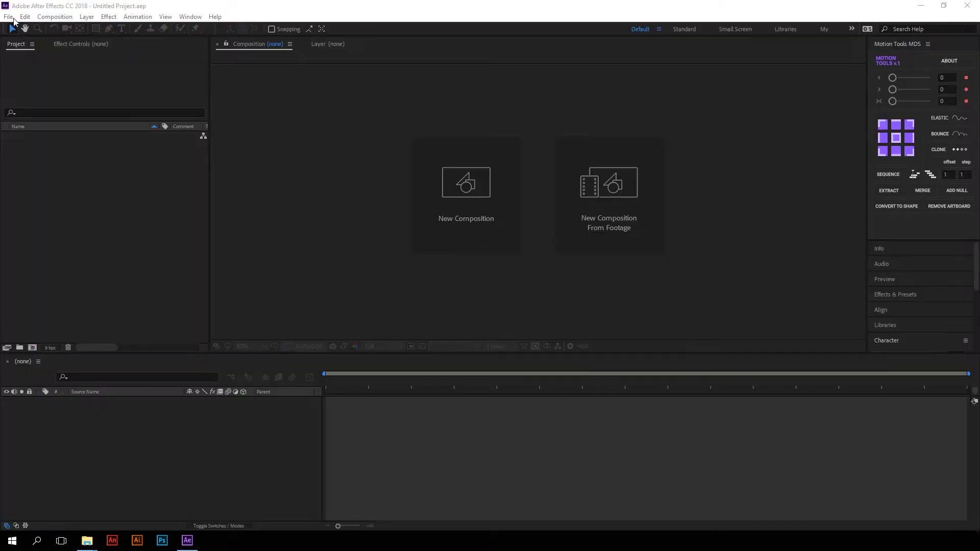
Run the Swiss Knife script via File > Scripts > Run Script File and accept the trial welcome.
left_click(7, 17)
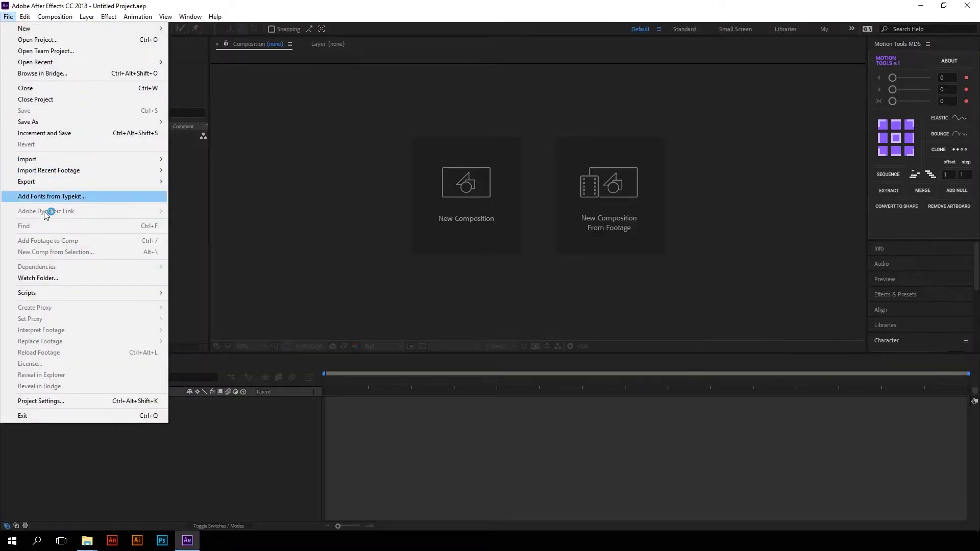
mouse_move(27, 293)
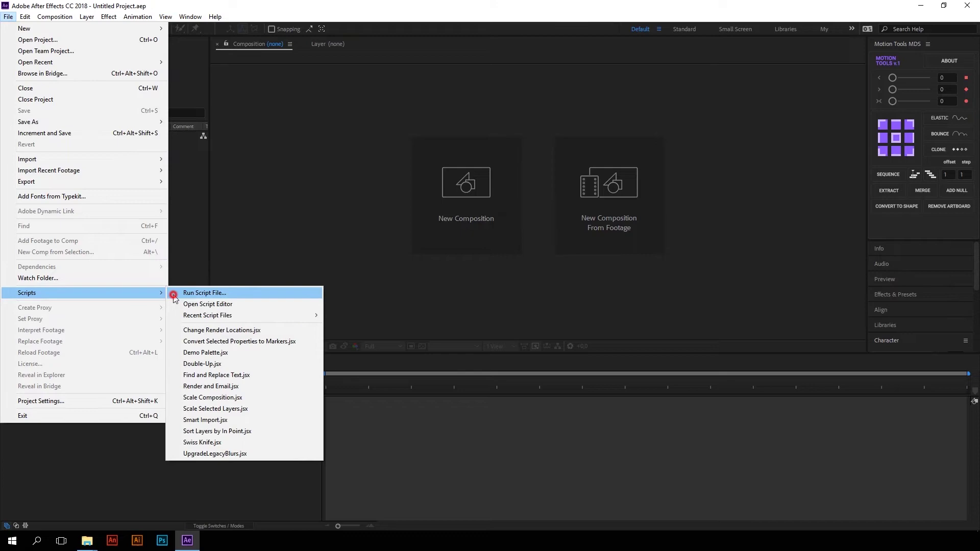
left_click(195, 293)
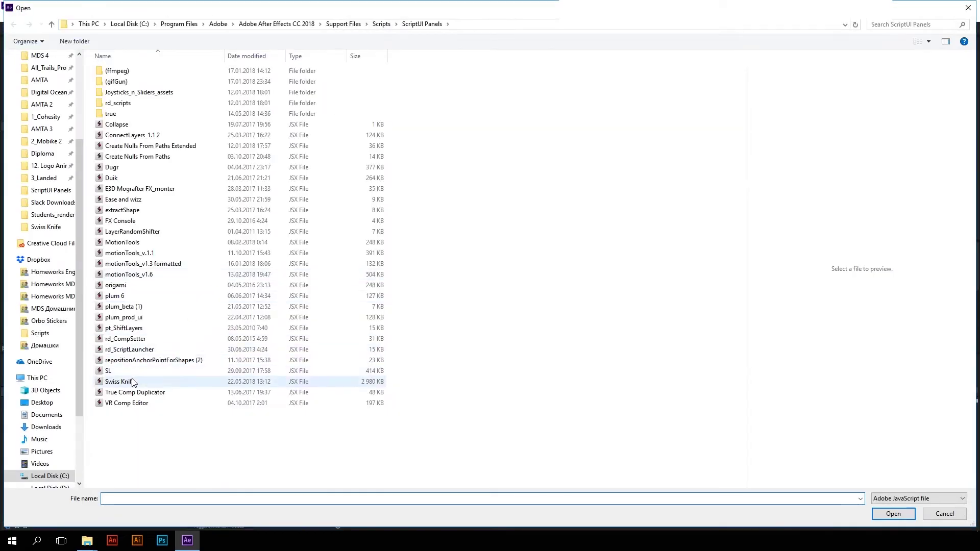
left_click(129, 381)
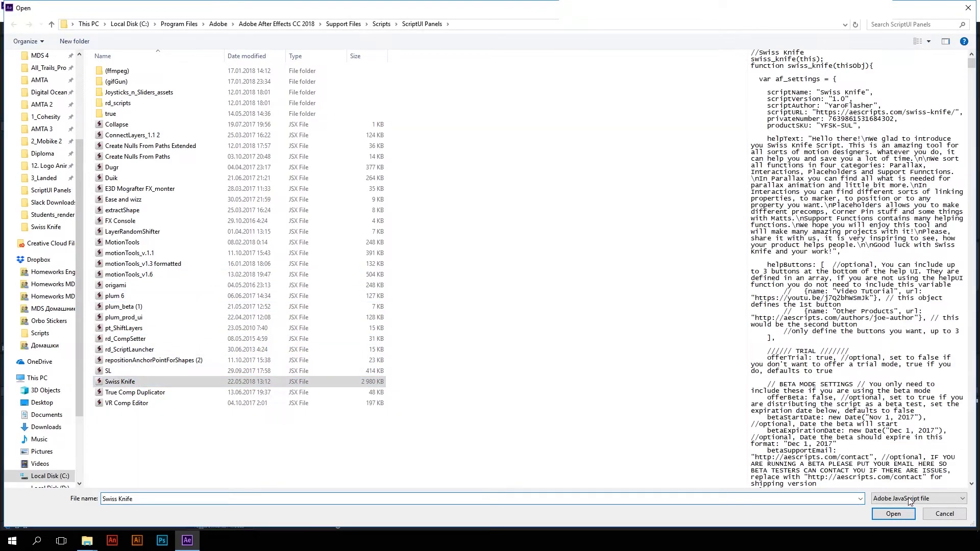
left_click(892, 514)
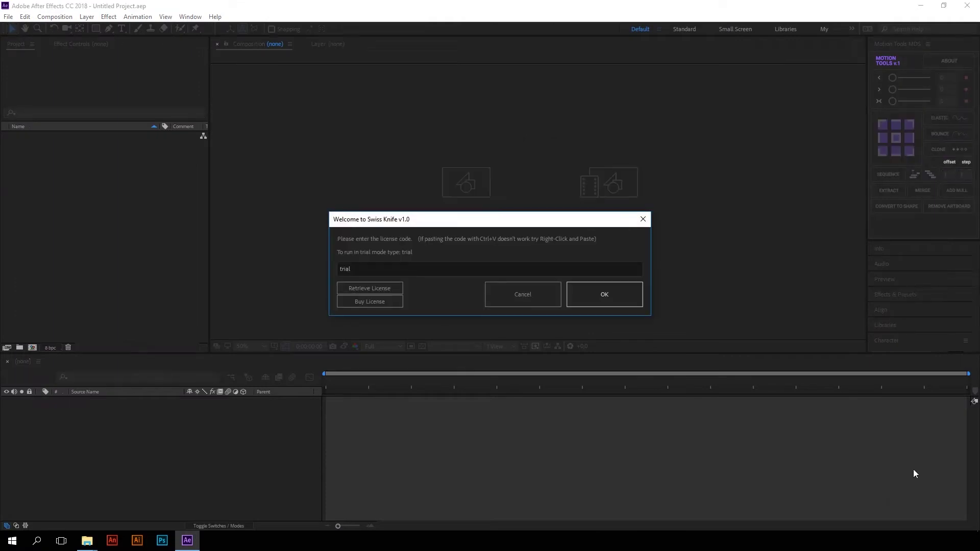
left_click(628, 294)
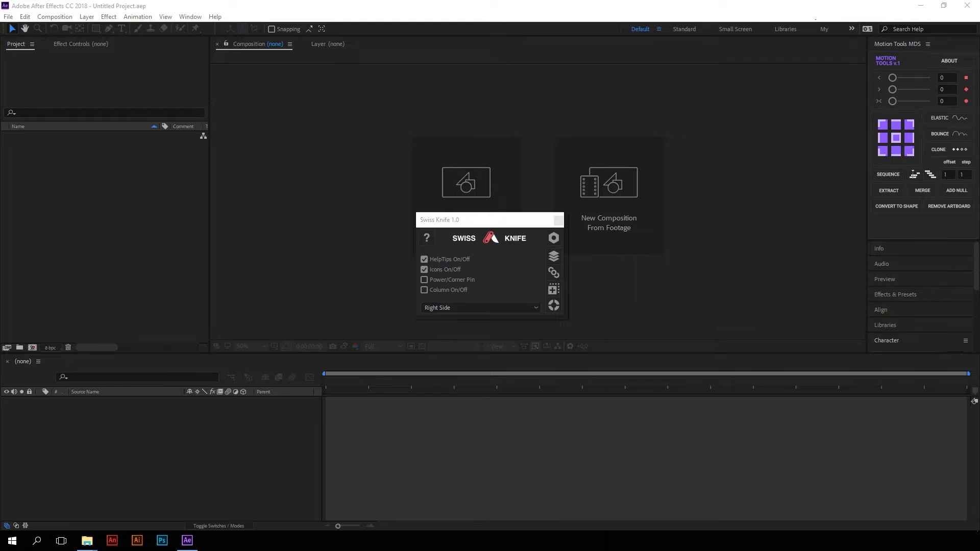
Browse the Parallax, Interactions, Placeholders and Support Functions groups in the Swiss Knife side bar.
left_click(553, 256)
left_click(553, 273)
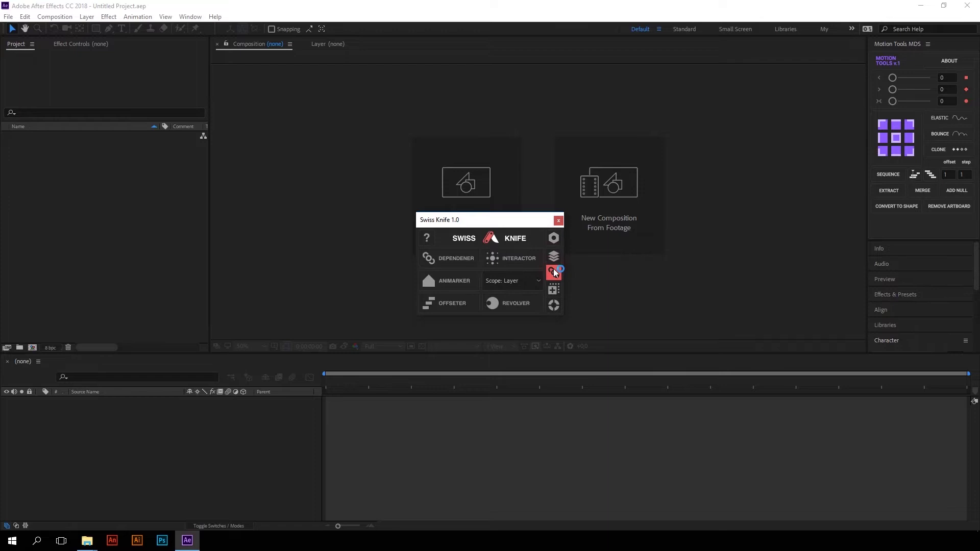
left_click(553, 289)
left_click(553, 305)
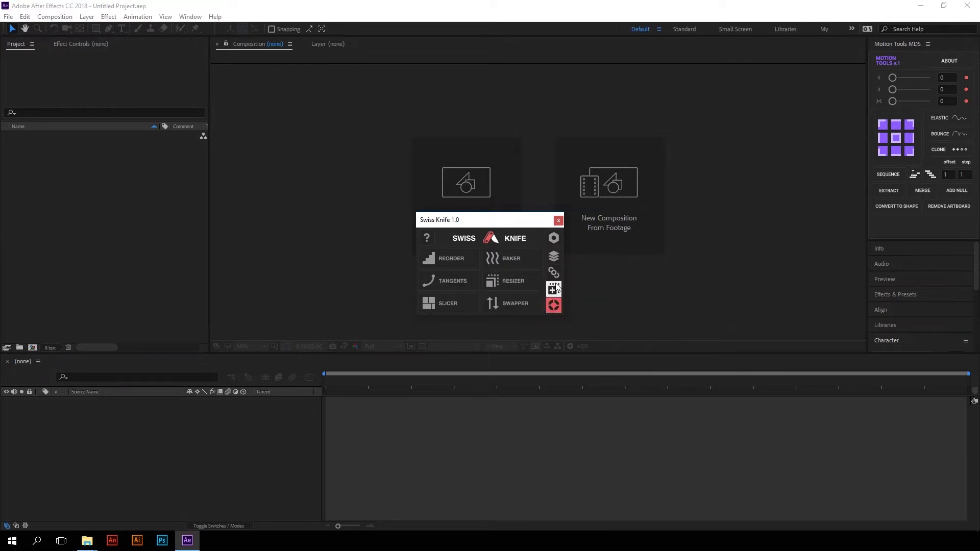
left_click(558, 262)
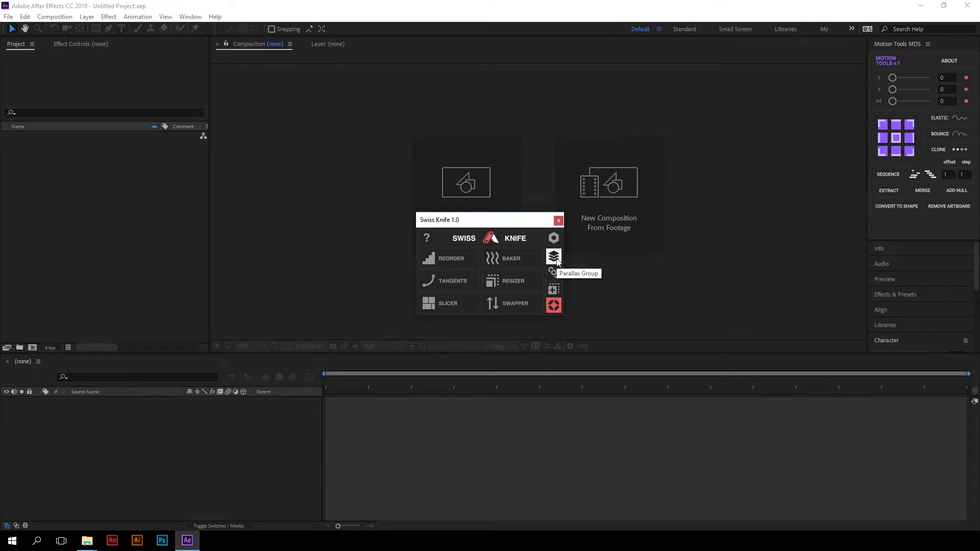
left_click(556, 261)
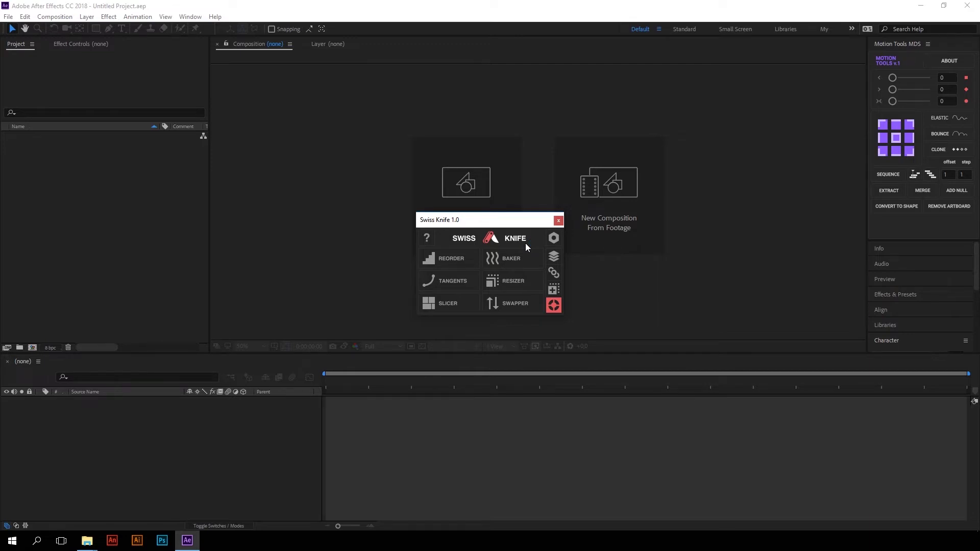
Turn Swiss Knife icons off in its options and stretch the panel taller.
left_click(554, 240)
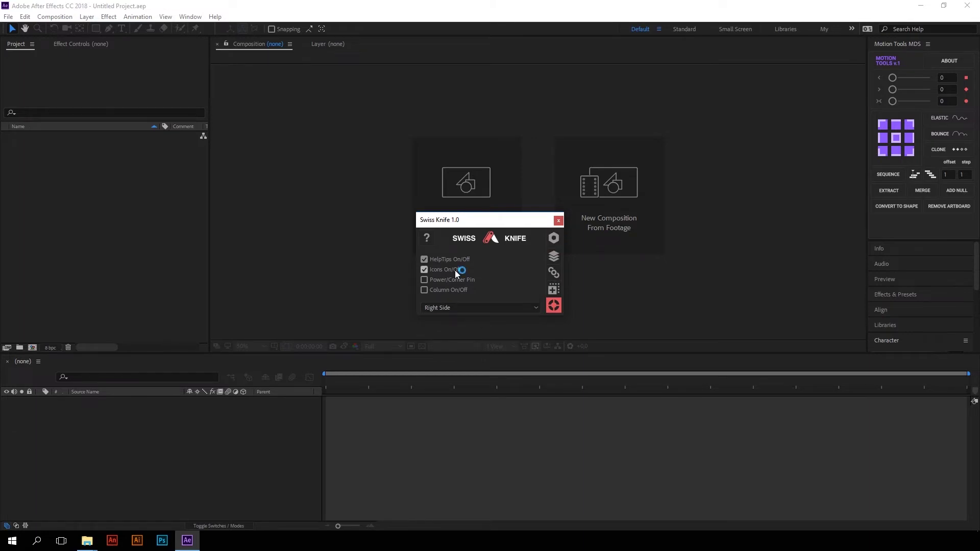
left_click(425, 269)
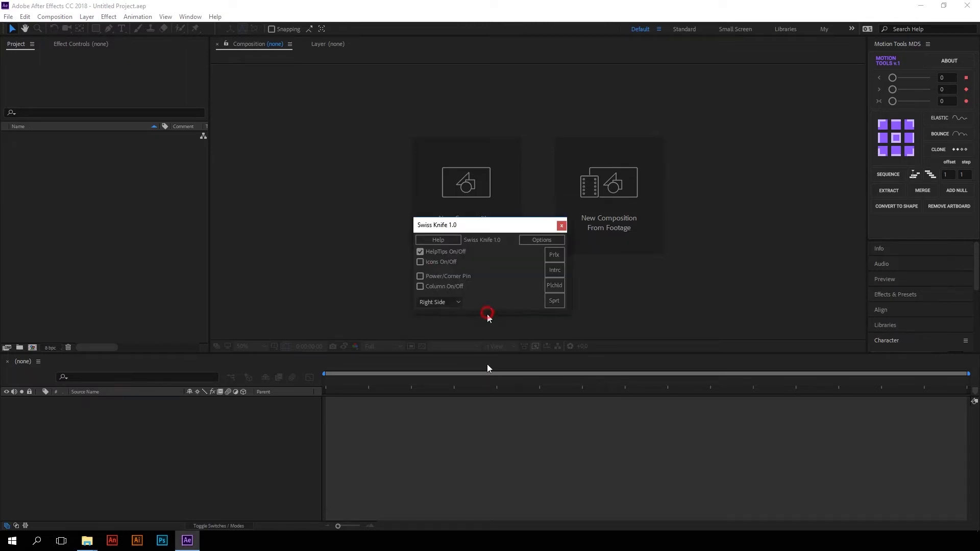
mouse_move(486, 316)
left_mouse_down()
mouse_move(491, 331)
mouse_move(566, 383)
mouse_move(482, 361)
mouse_move(472, 343)
mouse_move(534, 357)
mouse_move(501, 352)
mouse_move(652, 452)
left_mouse_up()
Enlarge the Swiss Knife panel greatly, then shrink it back down.
left_click_drag(536, 219, 536, 153)
left_click_drag(755, 437, 968, 531)
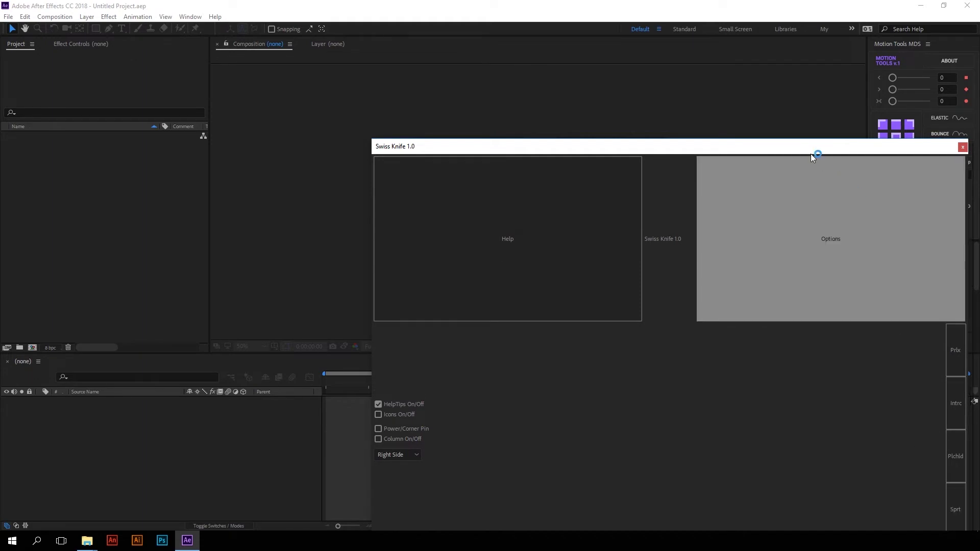
left_click_drag(811, 152, 493, 355)
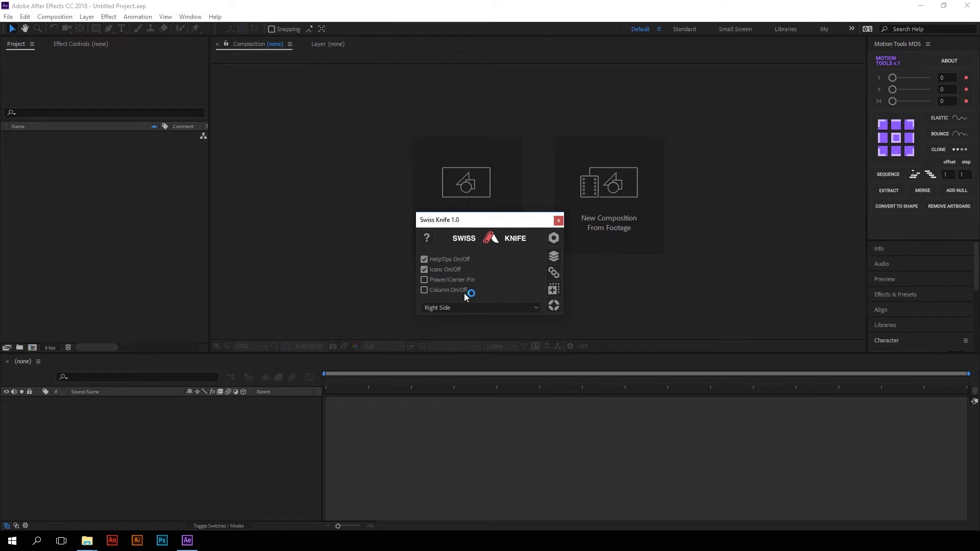
left_click(426, 292)
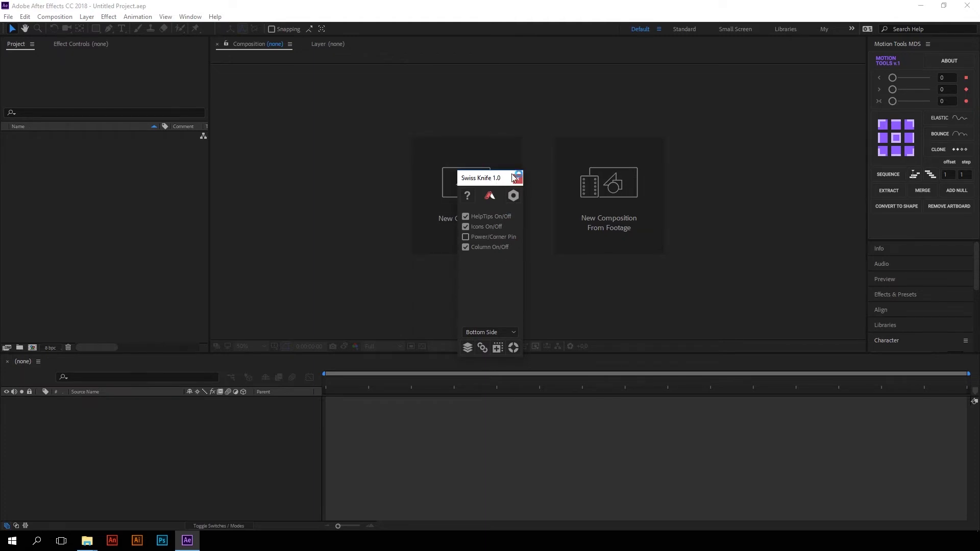
left_click_drag(492, 177, 829, 105)
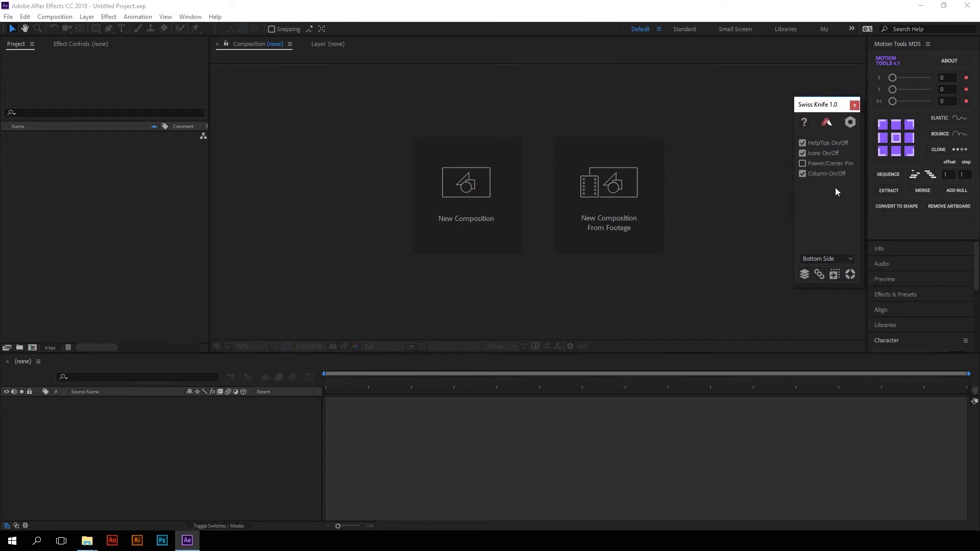
left_click_drag(816, 104, 541, 139)
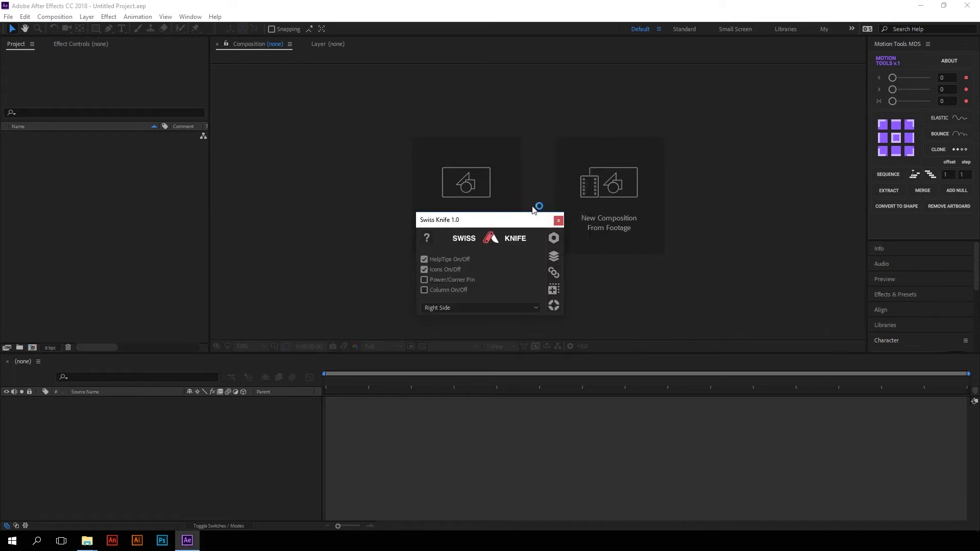
Try the Left Side and Bottom Side placements for the Swiss Knife tool buttons.
left_click(553, 257)
left_click(523, 307)
left_click(458, 329)
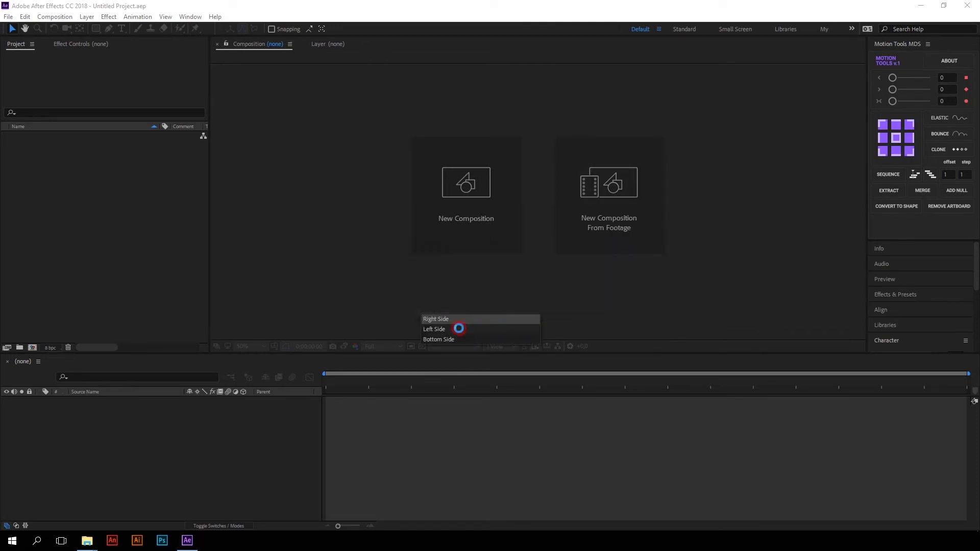
left_click(486, 307)
left_click(470, 339)
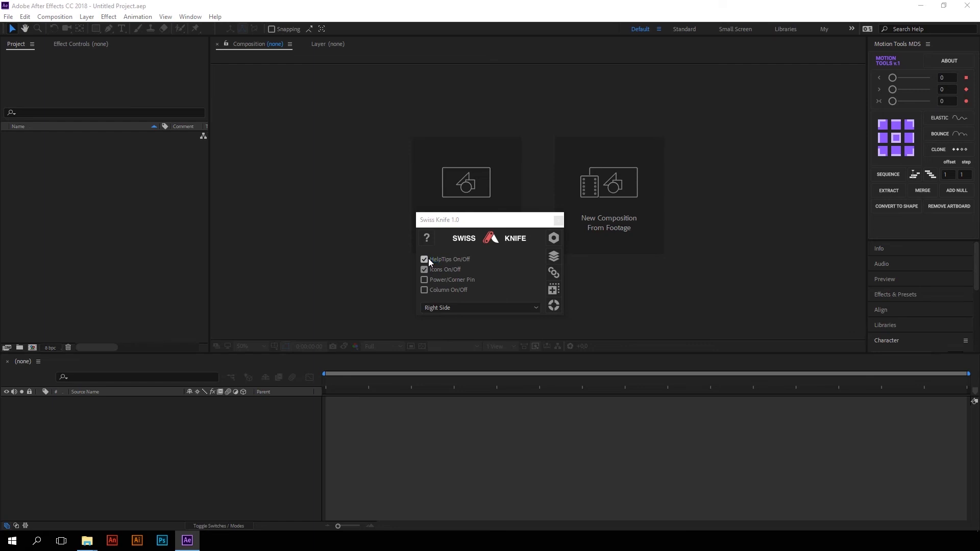
View the Swiss Knife About dialog from the ? button and close it.
left_click(427, 238)
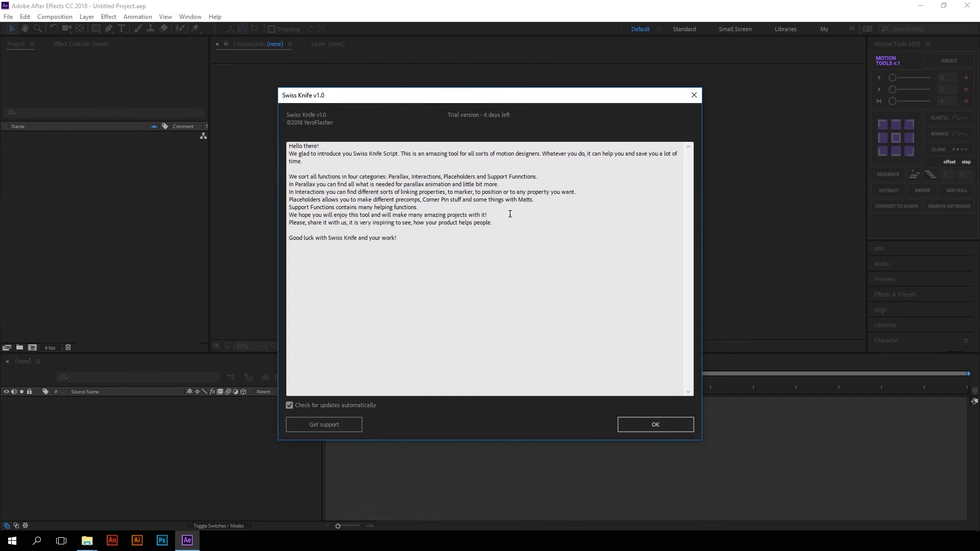
left_click(694, 95)
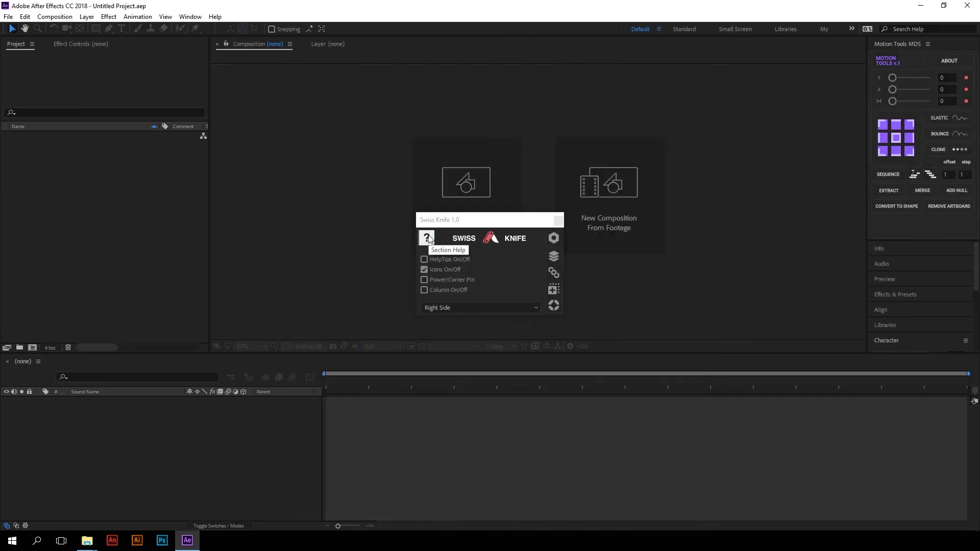
left_click(428, 239)
Step through the Parallax, Interactions and Placeholders groups, ending on Support Functions.
left_click(549, 257)
left_click(551, 277)
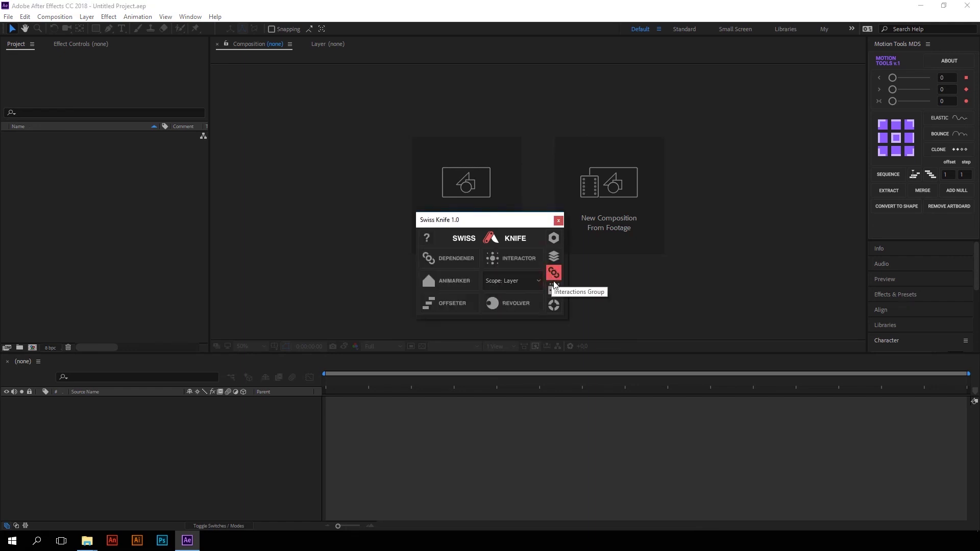
left_click(555, 288)
left_click(553, 306)
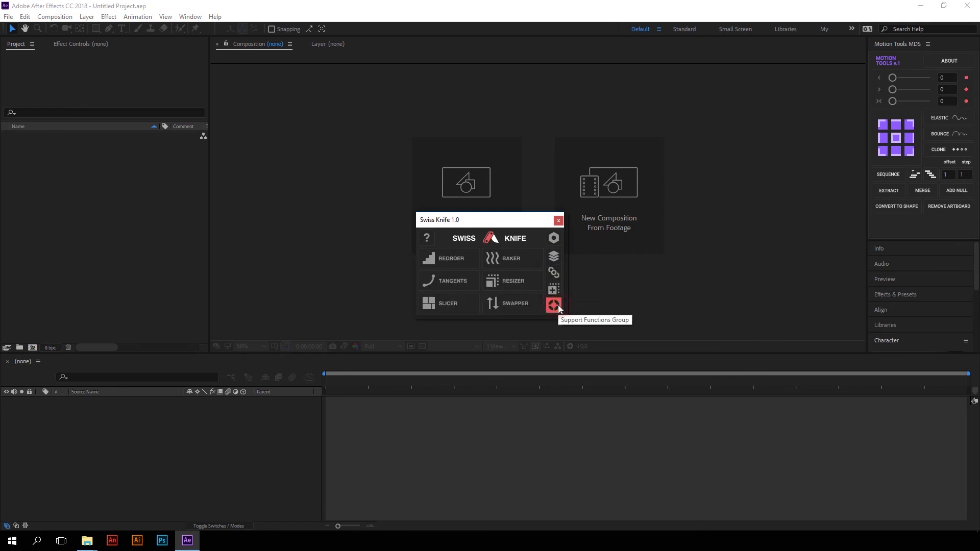